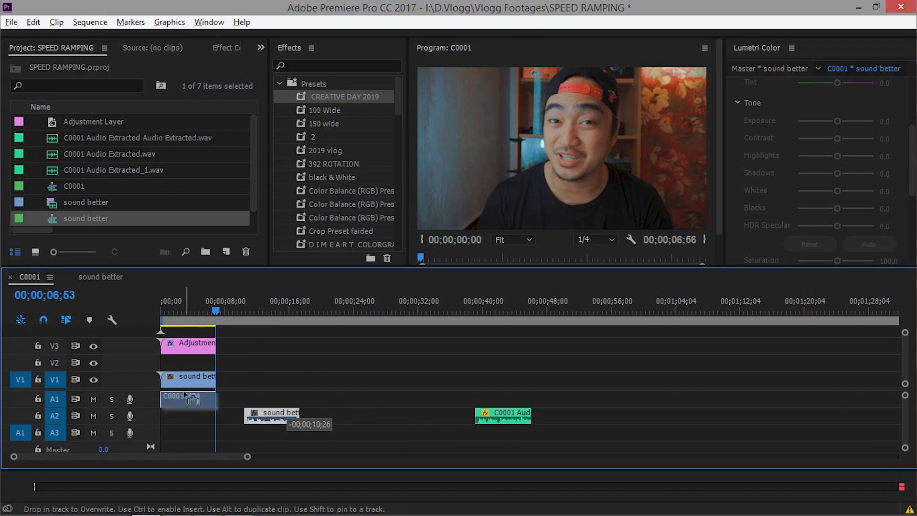
Move the "sound better" audio clip to the start of track A1 and open it for editing in Adobe Audition.
{"action": "left_click_drag", "start_coordinate": [185, 391], "coordinate": [186, 395]}
{"action": "key", "text": "equal"}
{"action": "key", "text": "equal"}
{"action": "right_click", "coordinate": [290, 400]}
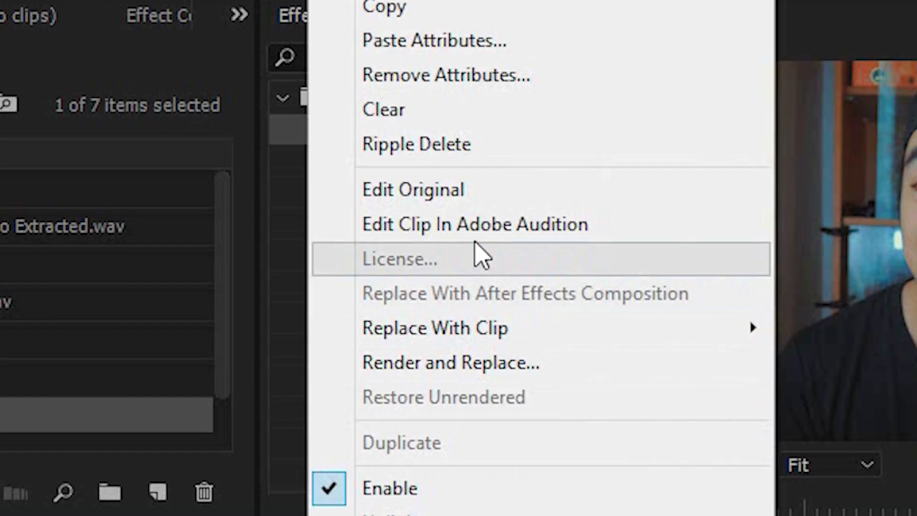
{"action": "left_click", "coordinate": [478, 228]}
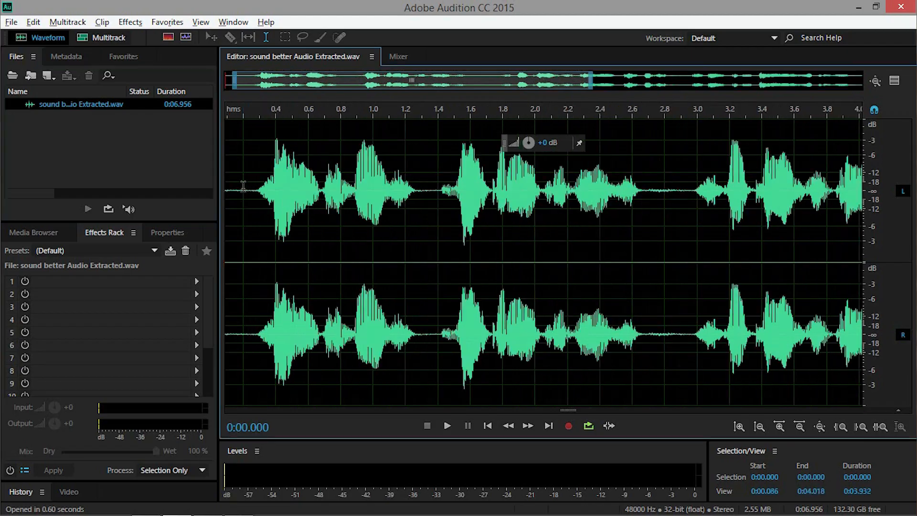
Play back the opening of the extracted voice recording to hear its background noise.
{"action": "scroll", "coordinate": [248, 184], "scroll_direction": "up", "scroll_amount": 5}
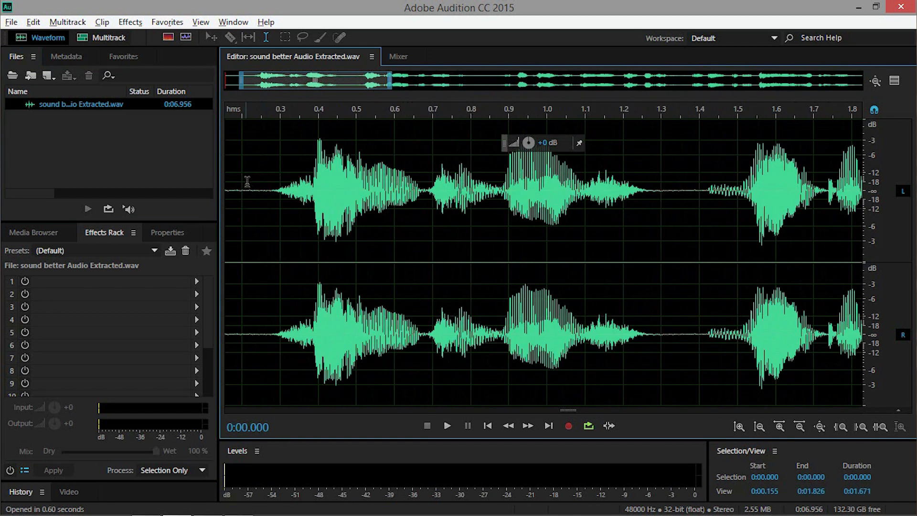
{"action": "scroll", "coordinate": [256, 177], "scroll_direction": "down", "scroll_amount": 4}
{"action": "key", "text": "space"}
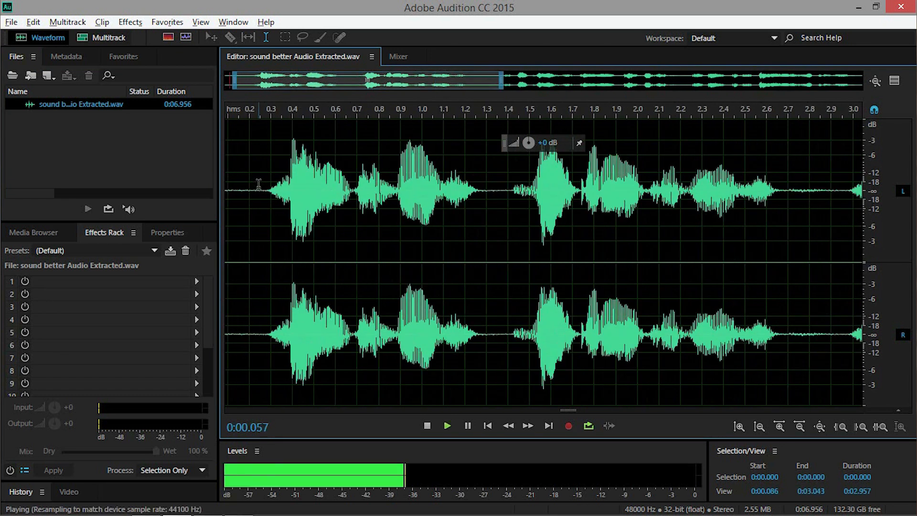
{"action": "key", "text": "ctrl+n"}
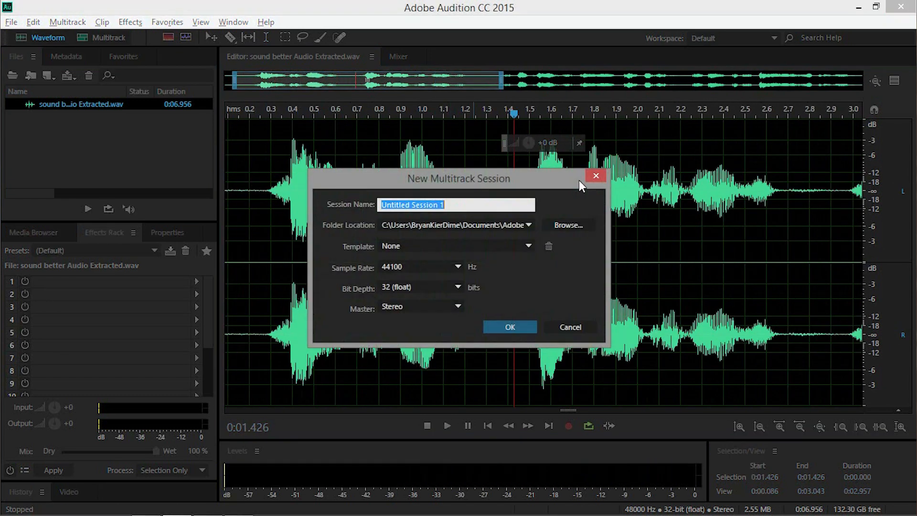
{"action": "left_click", "coordinate": [598, 176]}
Select the quiet gap from about 2.70 to 2.95 seconds and capture it as the noise print.
{"action": "scroll", "coordinate": [599, 172], "scroll_direction": "down", "scroll_amount": 3}
{"action": "scroll", "coordinate": [598, 174], "scroll_direction": "up", "scroll_amount": 2}
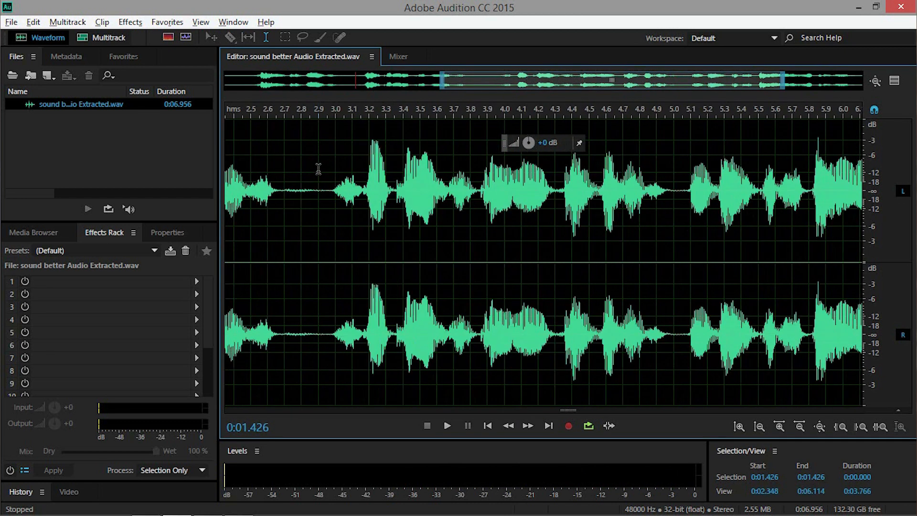
{"action": "scroll", "coordinate": [318, 167], "scroll_direction": "up", "scroll_amount": 2}
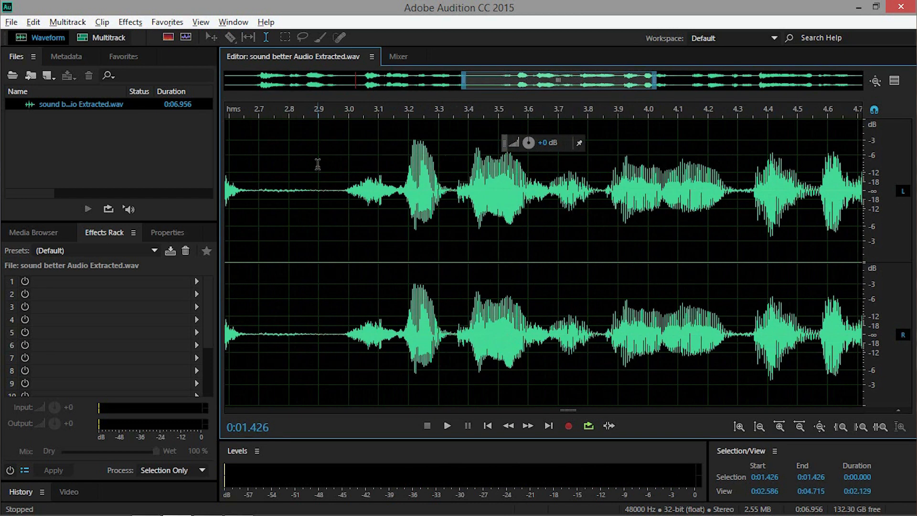
{"action": "scroll", "coordinate": [318, 165], "scroll_direction": "down", "scroll_amount": 1}
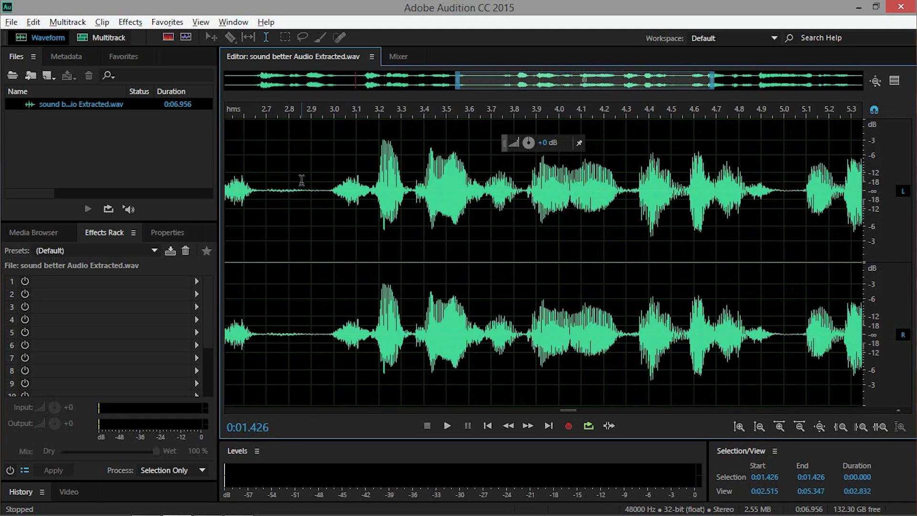
{"action": "left_click_drag", "start_coordinate": [265, 188], "coordinate": [309, 193]}
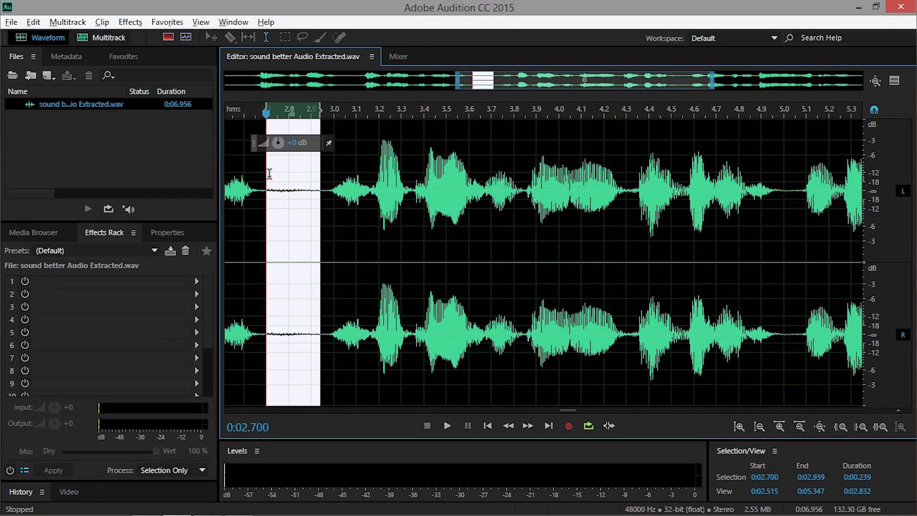
{"action": "left_click", "coordinate": [289, 193]}
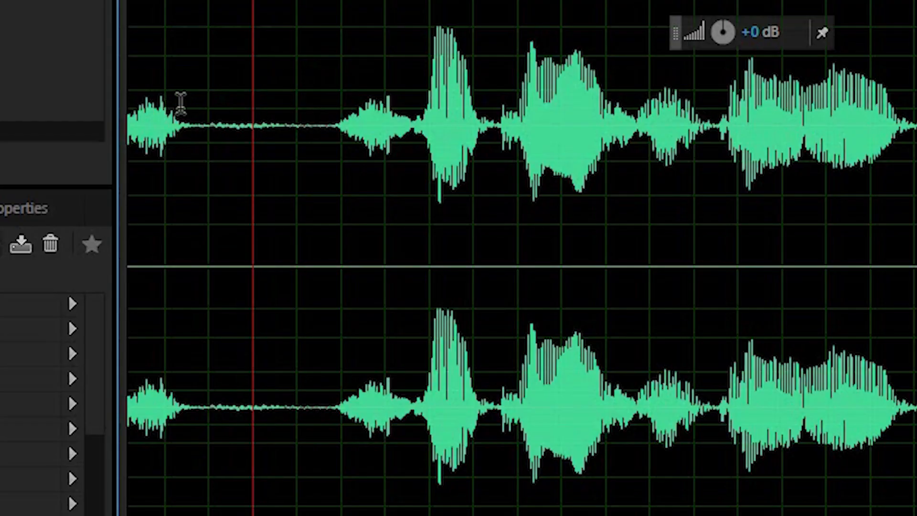
{"action": "left_click_drag", "start_coordinate": [208, 99], "coordinate": [320, 98]}
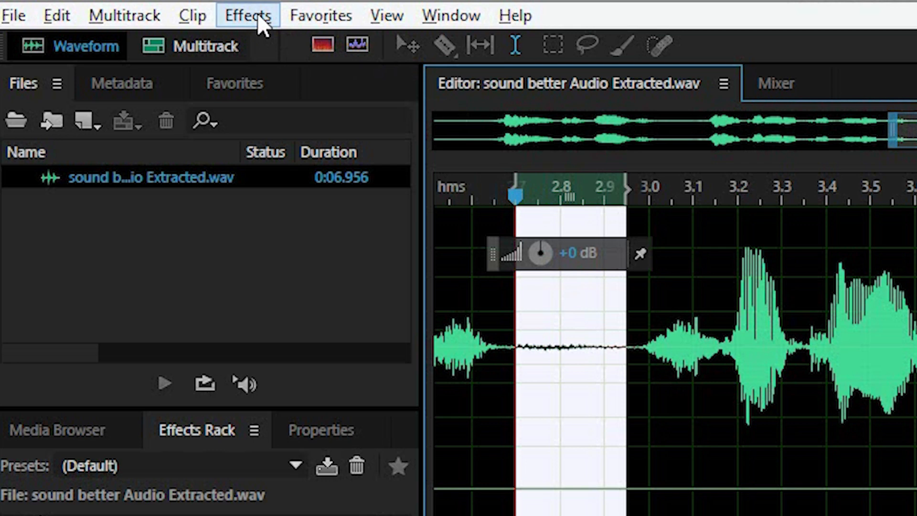
{"action": "left_click", "coordinate": [134, 23]}
{"action": "mouse_move", "coordinate": [119, 184]}
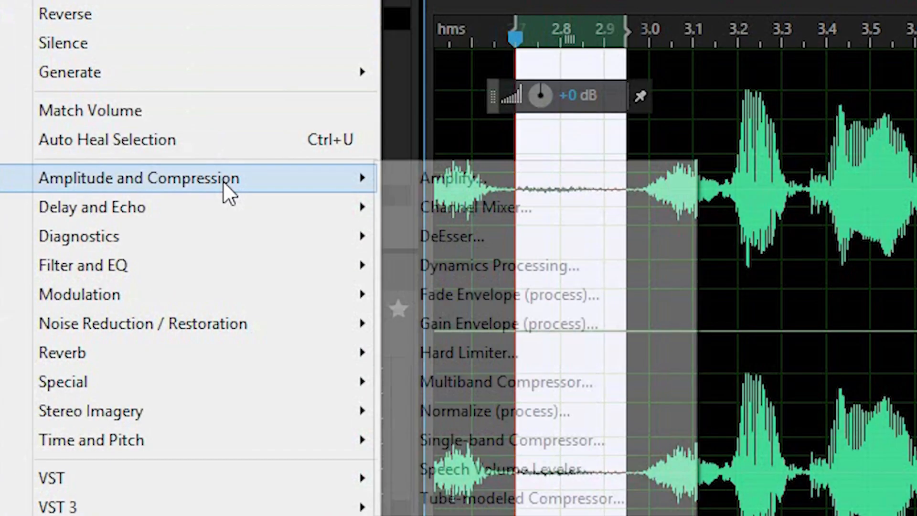
{"action": "mouse_move", "coordinate": [218, 332]}
{"action": "left_click", "coordinate": [440, 319]}
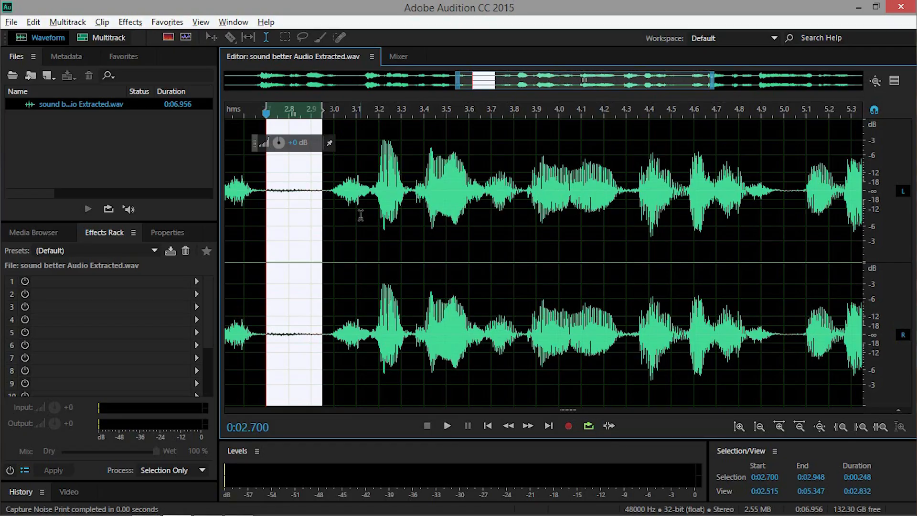
Select the entire waveform, open the Noise Reduction process and preview its current settings.
{"action": "key", "text": "ctrl+a"}
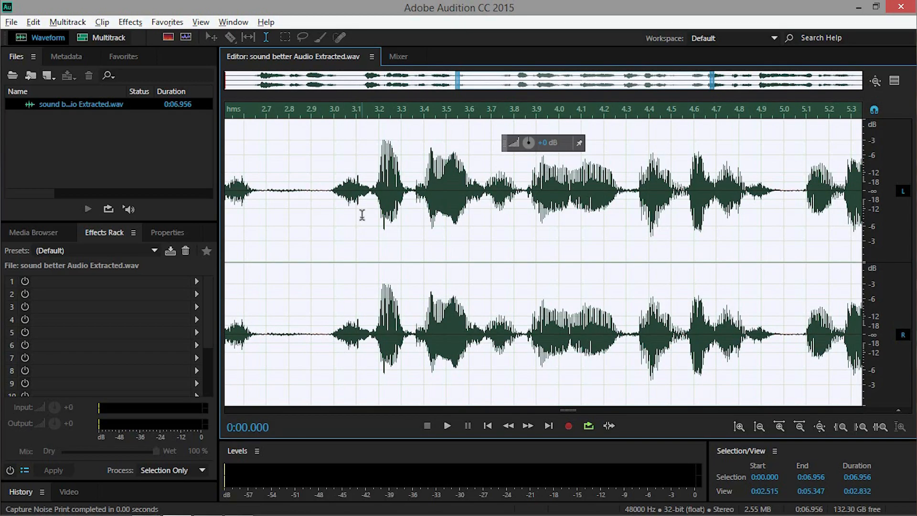
{"action": "left_click", "coordinate": [131, 22]}
{"action": "mouse_move", "coordinate": [111, 259]}
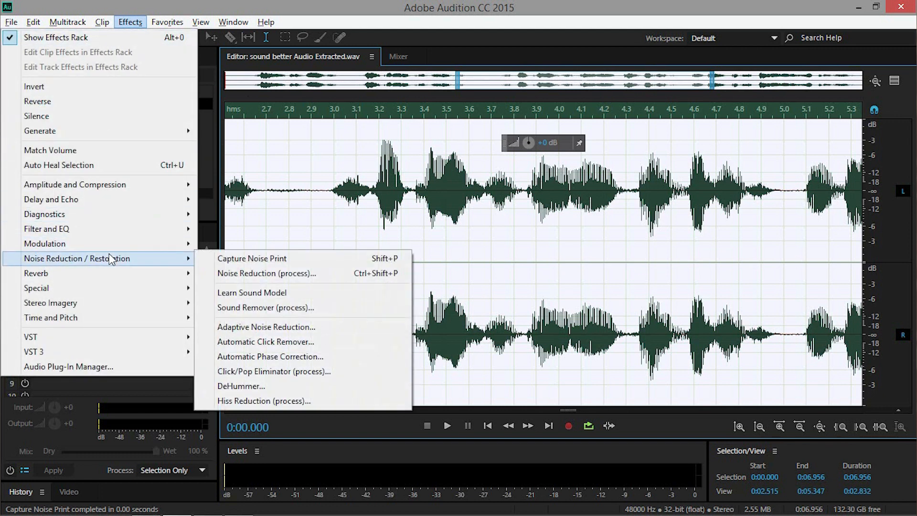
{"action": "left_click", "coordinate": [270, 274]}
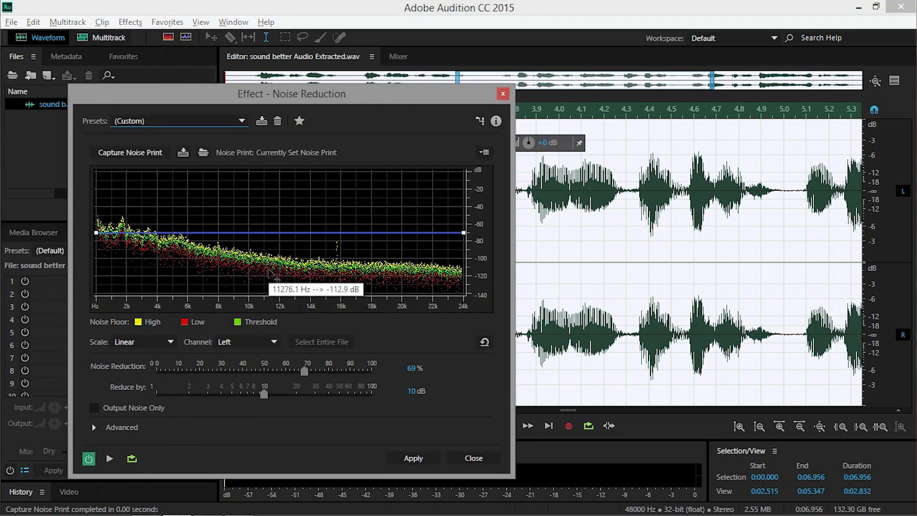
{"action": "left_click_drag", "start_coordinate": [376, 99], "coordinate": [538, 85]}
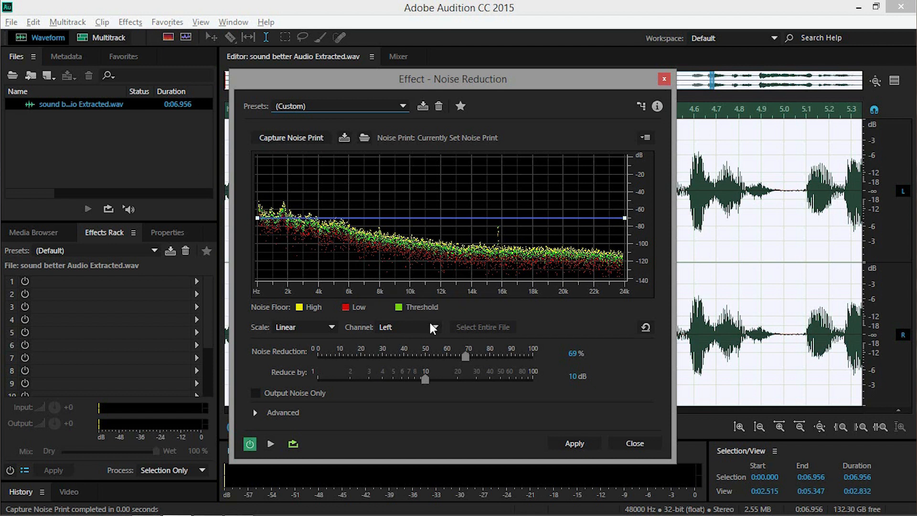
{"action": "key", "text": "space"}
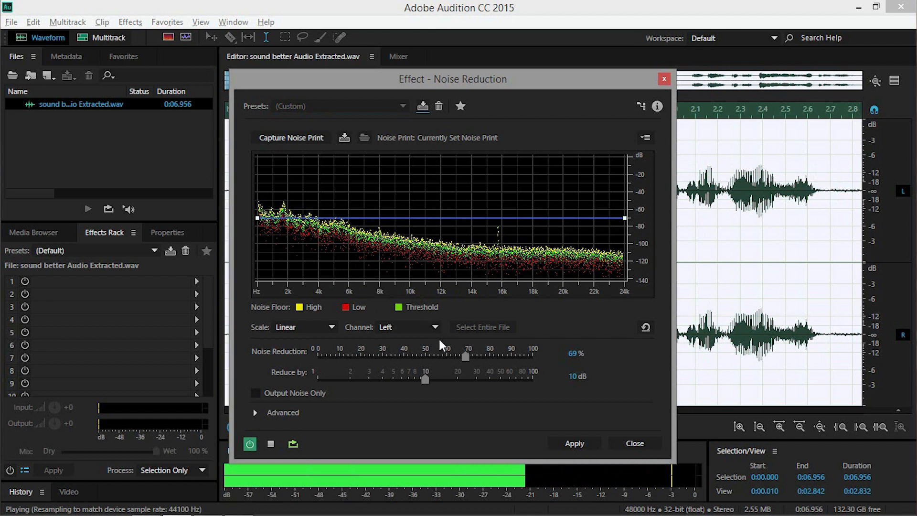
{"action": "key", "text": "space"}
Try Noise Reduction amounts of 19% and 69% with Reduce by at 9.7 dB while previewing the audio.
{"action": "left_click_drag", "start_coordinate": [425, 379], "coordinate": [407, 381]}
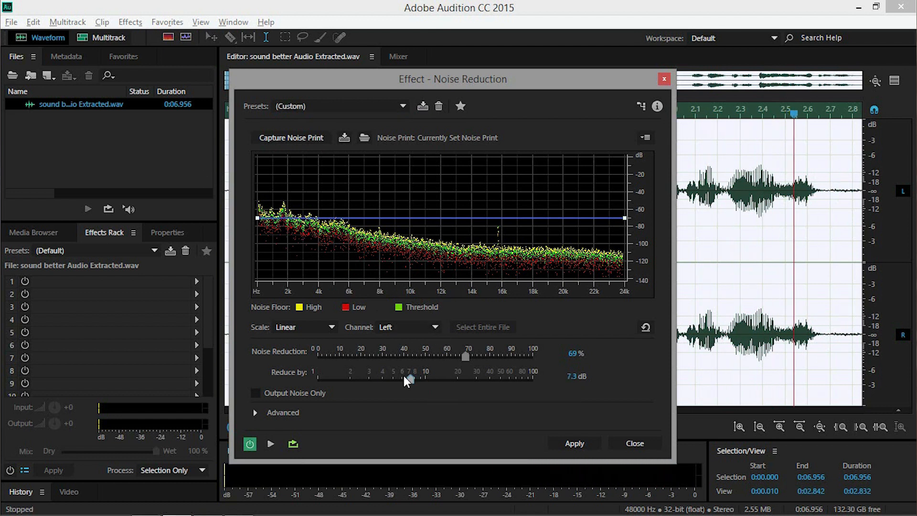
{"action": "left_click", "coordinate": [459, 353]}
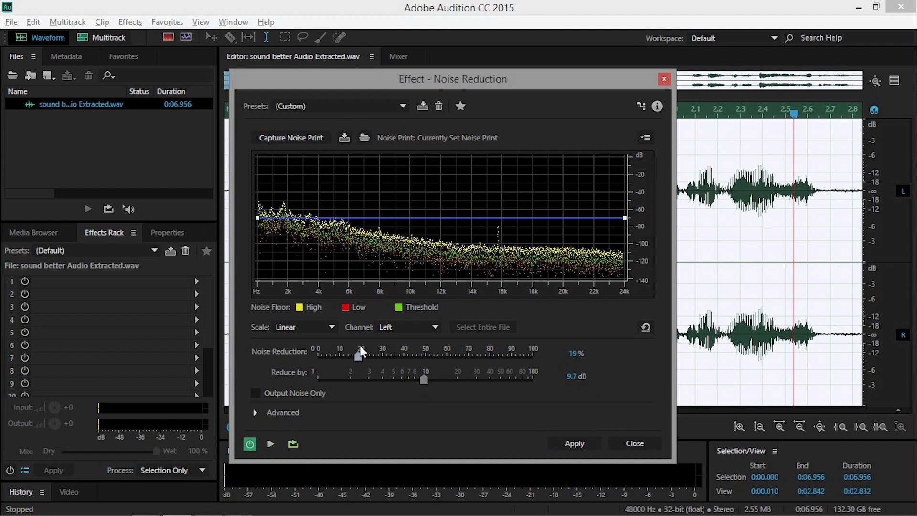
{"action": "key", "text": "space"}
{"action": "left_click_drag", "start_coordinate": [419, 352], "coordinate": [477, 359]}
{"action": "key", "text": "space"}
{"action": "key", "text": "space"}
{"action": "key", "text": "space"}
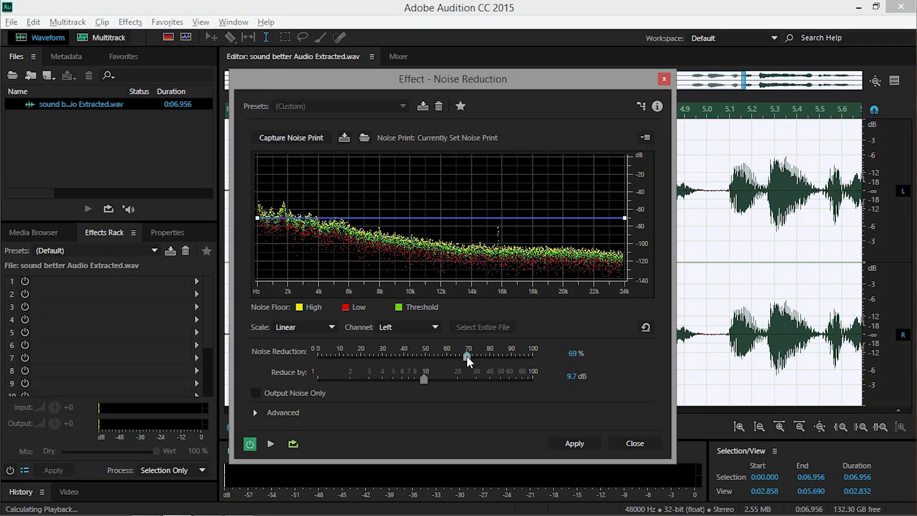
Set Noise Reduction to 75% and Reduce by to 10 dB, preview the result and apply the effect.
{"action": "mouse_move", "coordinate": [466, 356]}
{"action": "left_mouse_down"}
{"action": "mouse_move", "coordinate": [488, 359]}
{"action": "mouse_move", "coordinate": [460, 358]}
{"action": "left_mouse_up"}
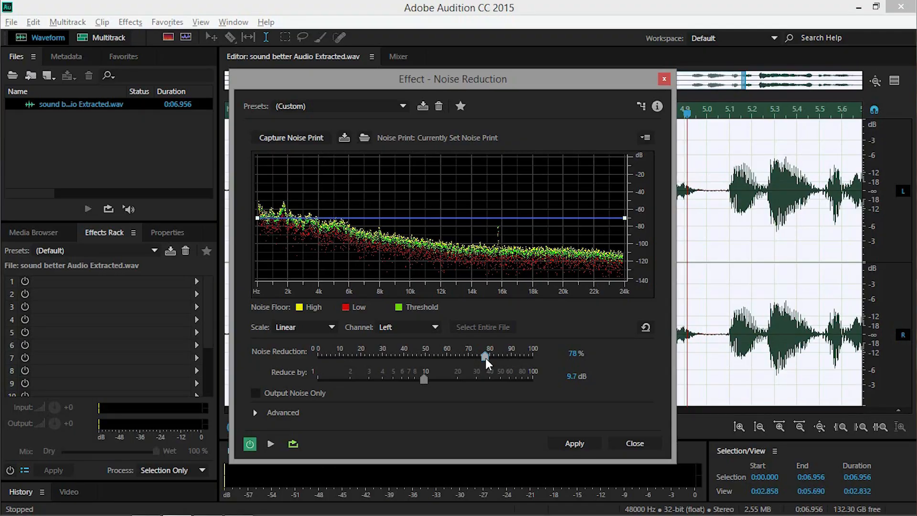
{"action": "left_click_drag", "start_coordinate": [485, 357], "coordinate": [490, 362]}
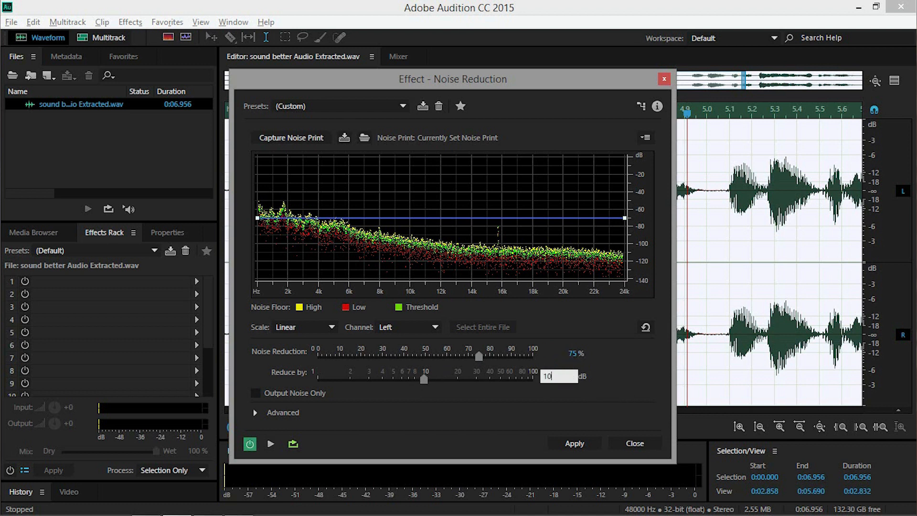
{"action": "key", "text": "space"}
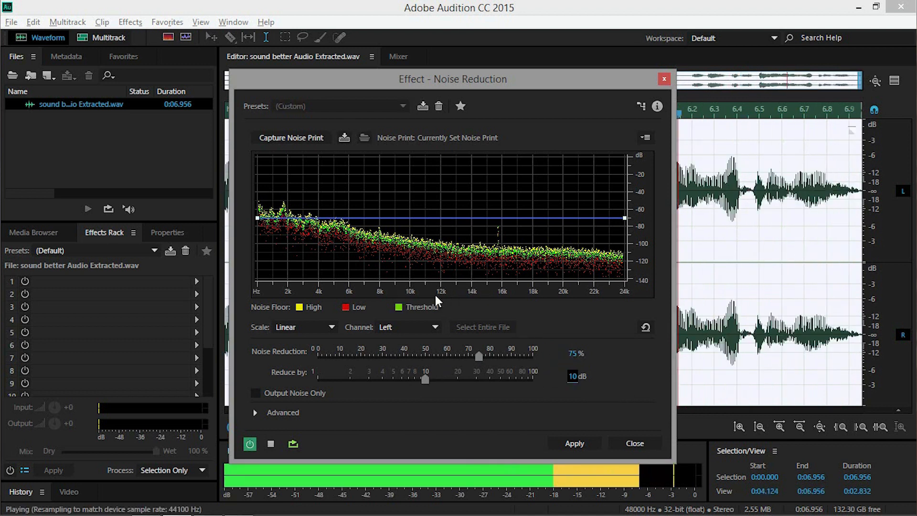
{"action": "key", "text": "space"}
{"action": "left_click", "coordinate": [575, 443]}
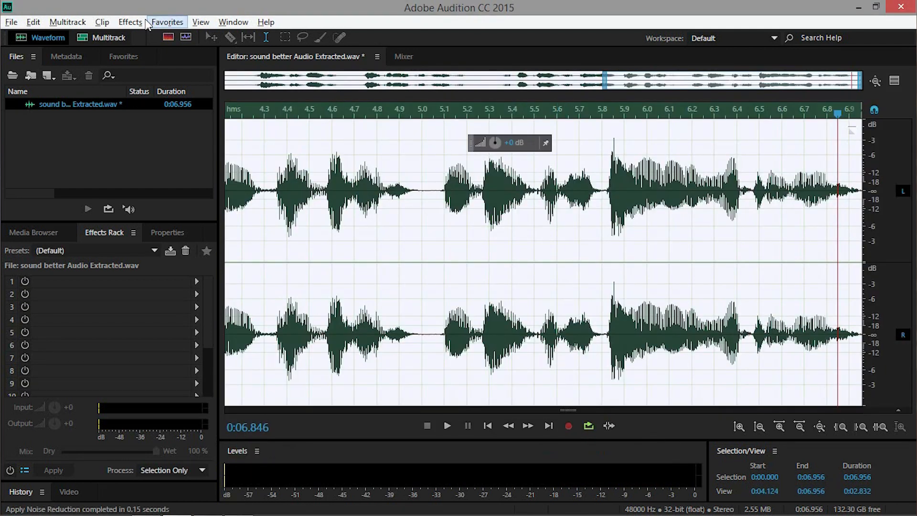
Apply the De-Esser favorite to the recording and open the Parametric Equalizer effect.
{"action": "left_click", "coordinate": [162, 24]}
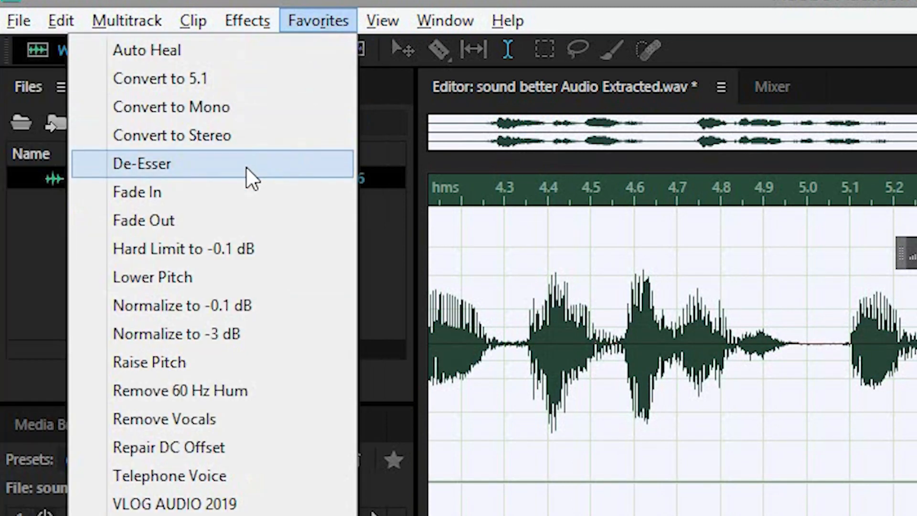
{"action": "left_click", "coordinate": [247, 168]}
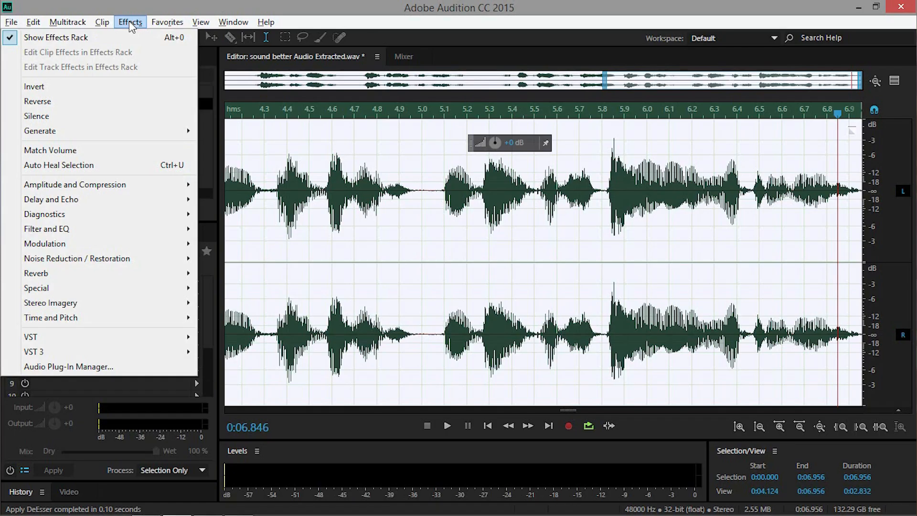
{"action": "left_click", "coordinate": [130, 21]}
{"action": "left_click", "coordinate": [131, 21]}
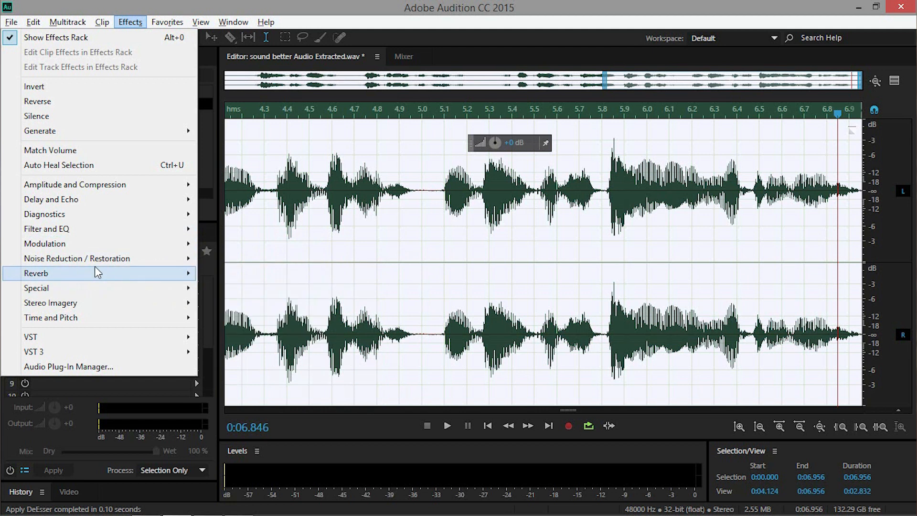
{"action": "mouse_move", "coordinate": [109, 235]}
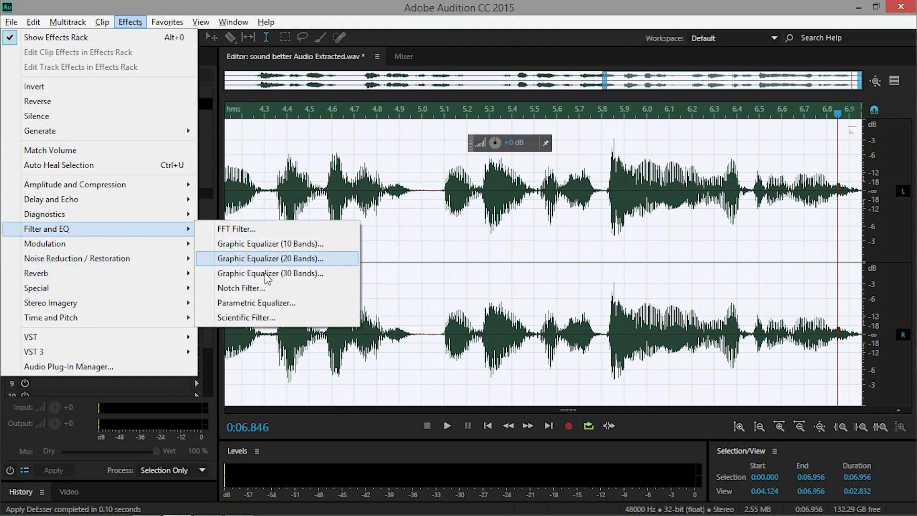
{"action": "left_click", "coordinate": [267, 304]}
{"action": "left_click_drag", "start_coordinate": [366, 130], "coordinate": [552, 79]}
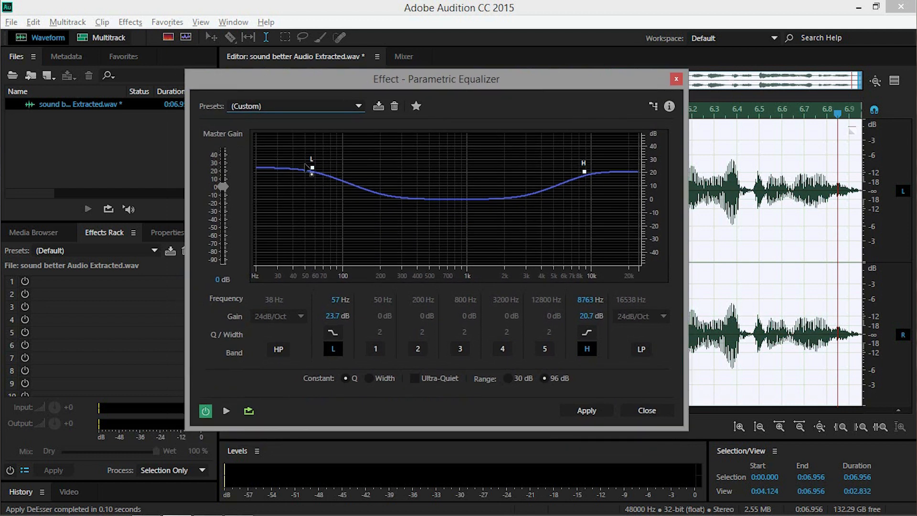
Adjust the equalizer's low shelf to about 51 Hz with 20.2 dB gain while previewing the audio.
{"action": "left_click_drag", "start_coordinate": [313, 168], "coordinate": [312, 167]}
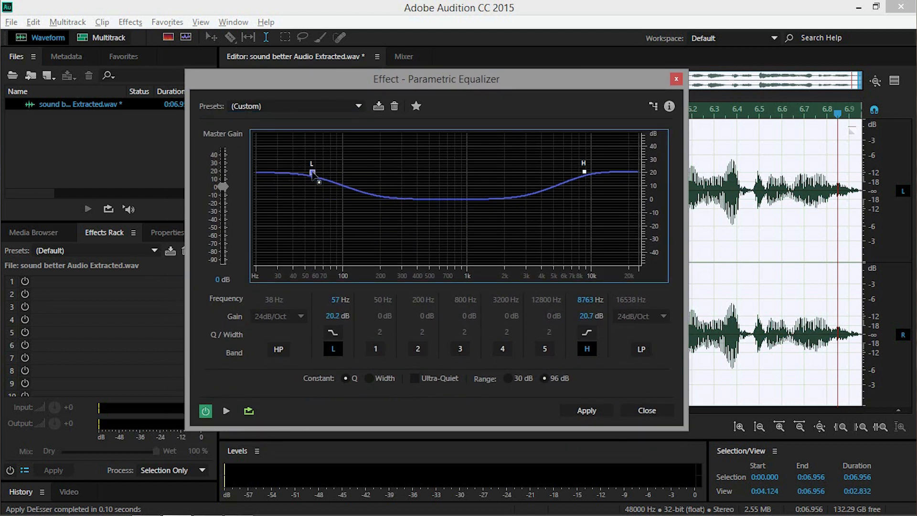
{"action": "key", "text": "space"}
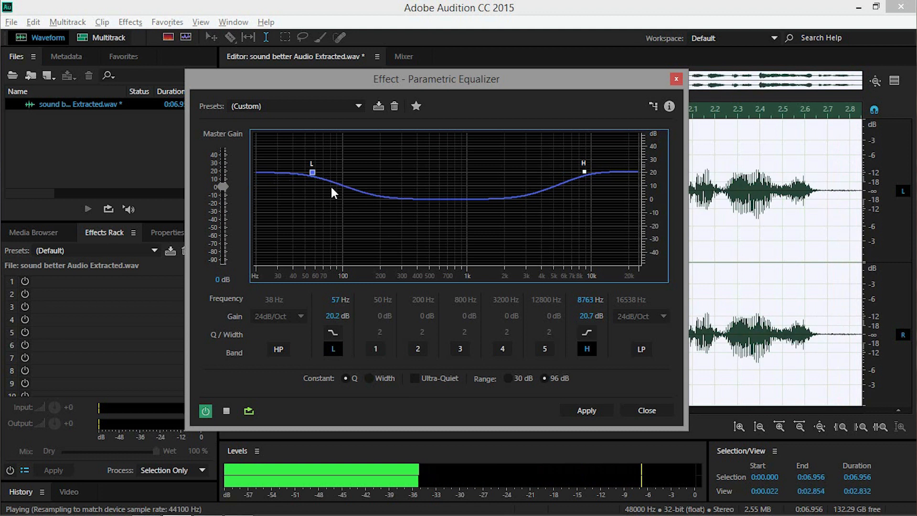
{"action": "mouse_move", "coordinate": [313, 173]}
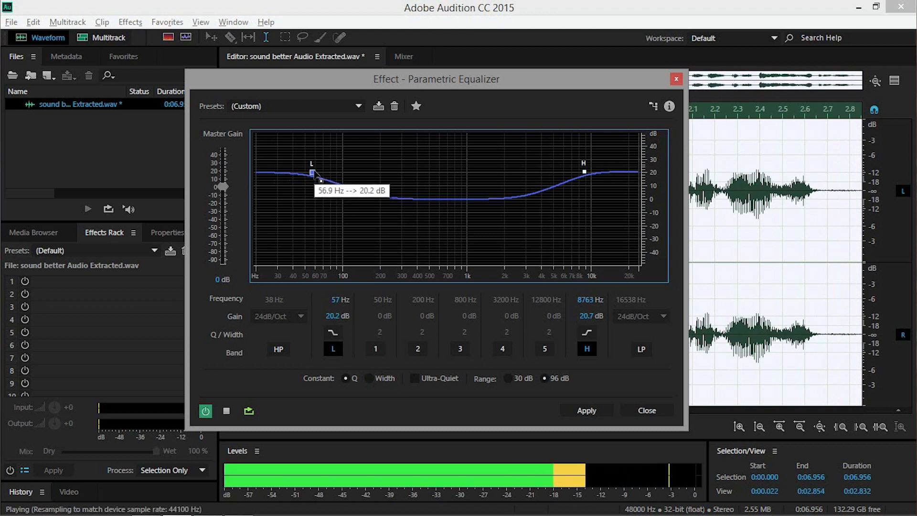
{"action": "left_click_drag", "start_coordinate": [314, 175], "coordinate": [311, 156]}
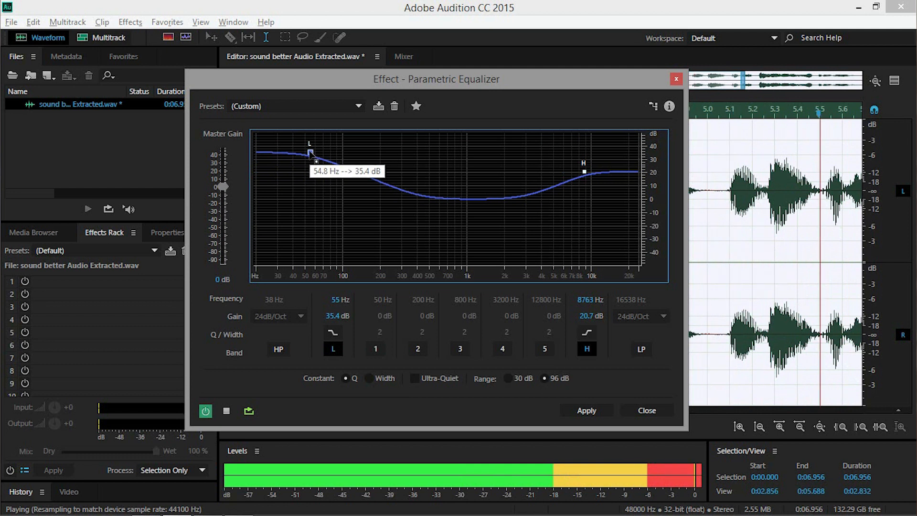
{"action": "left_click_drag", "start_coordinate": [308, 165], "coordinate": [307, 173]}
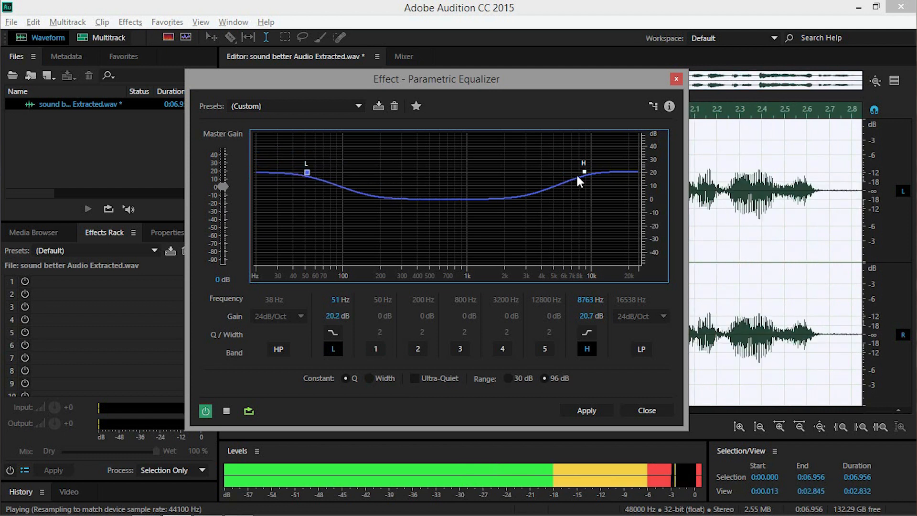
Adjust the equalizer's high shelf to about 10048 Hz with 23.2 dB gain and the low shelf to about 23.7 dB gain.
{"action": "left_click_drag", "start_coordinate": [587, 165], "coordinate": [584, 145]}
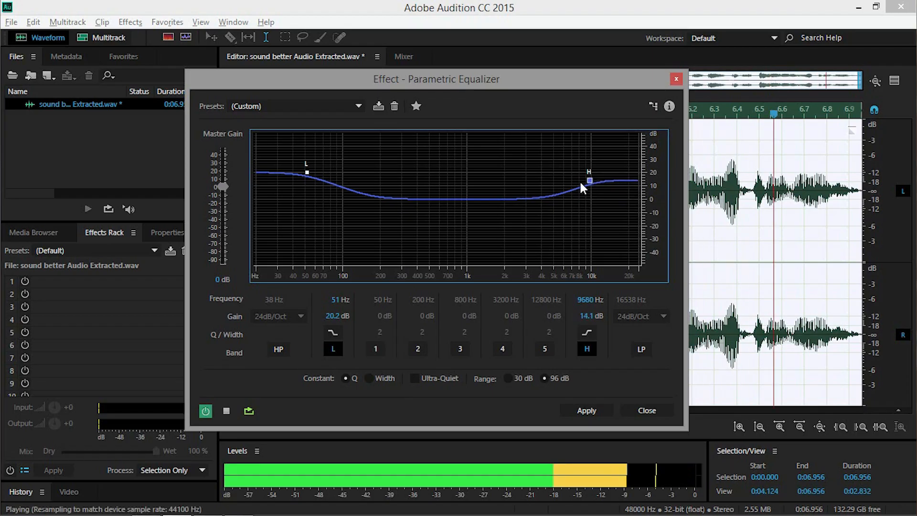
{"action": "left_click_drag", "start_coordinate": [580, 183], "coordinate": [592, 175]}
{"action": "left_click_drag", "start_coordinate": [306, 172], "coordinate": [307, 163]}
Preview the equalized voice and apply the Parametric Equalizer to the recording.
{"action": "key", "text": "space"}
{"action": "key", "text": "space"}
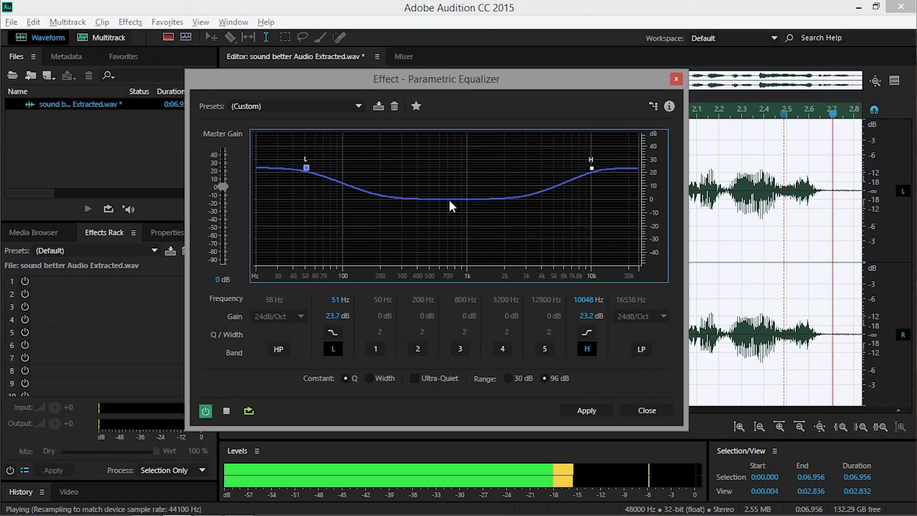
{"action": "key", "text": "space"}
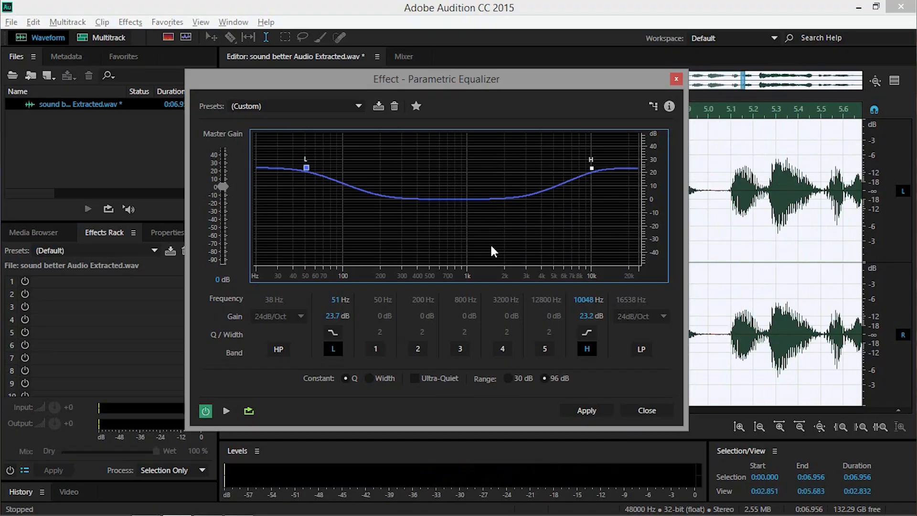
{"action": "left_click", "coordinate": [582, 410]}
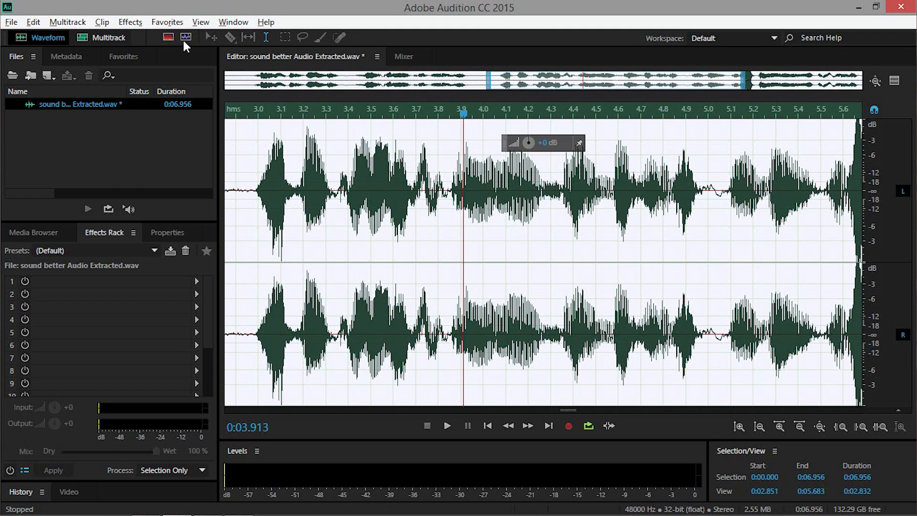
Apply the Normalize to -0.1 dB favorite to the recording, clear the selection and play back the result.
{"action": "left_click", "coordinate": [172, 23]}
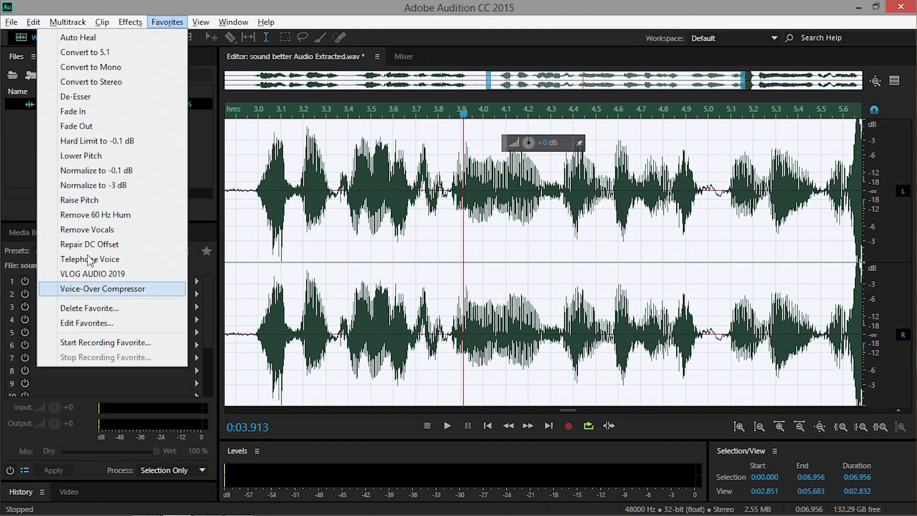
{"action": "left_click", "coordinate": [109, 175]}
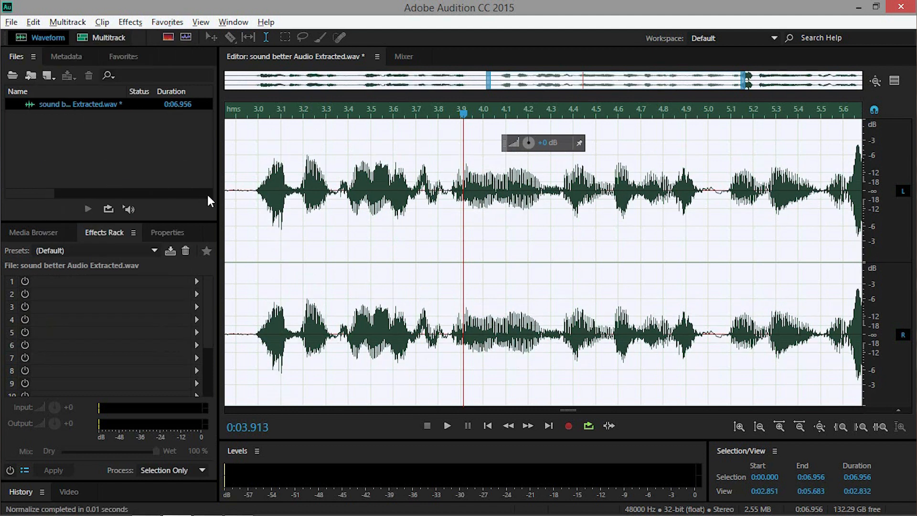
{"action": "key", "text": "space"}
{"action": "left_click", "coordinate": [429, 204]}
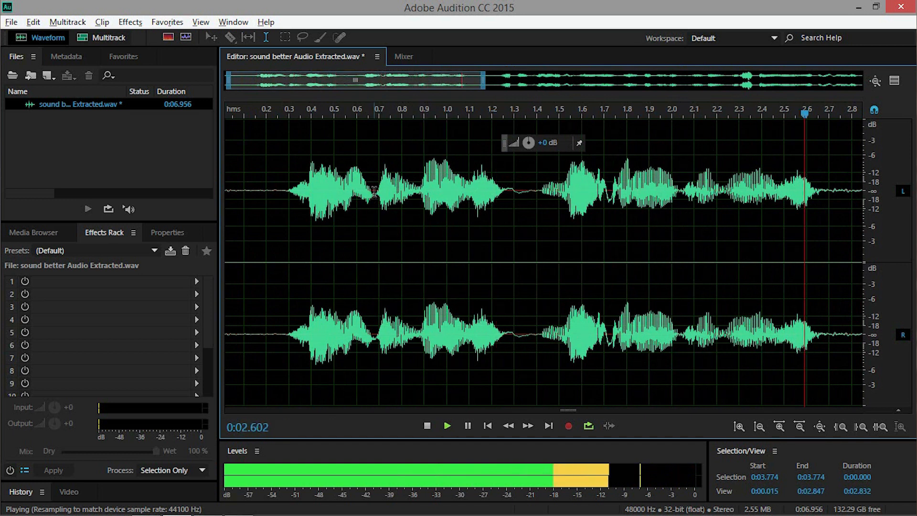
{"action": "key", "text": "space"}
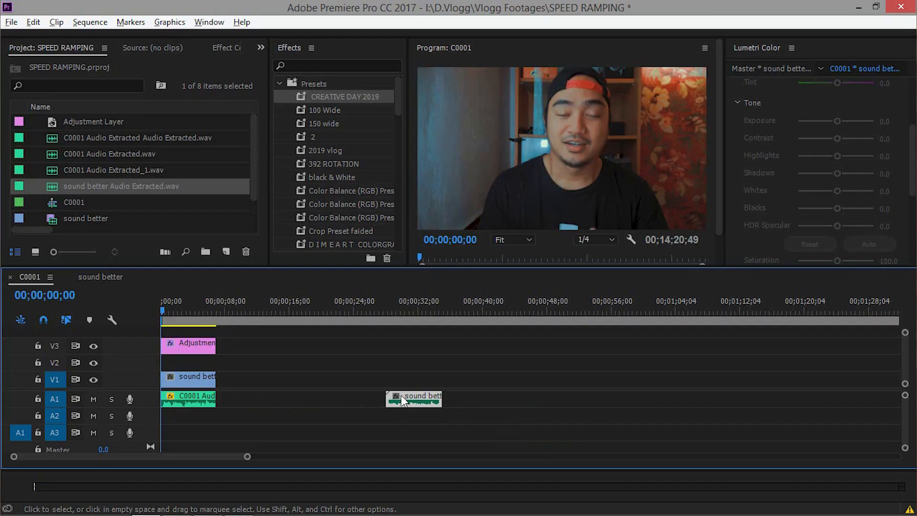
Switch to Premiere Pro and play the C0001 sequence from the start to listen to the first clip's audio.
{"action": "key", "text": "equal"}
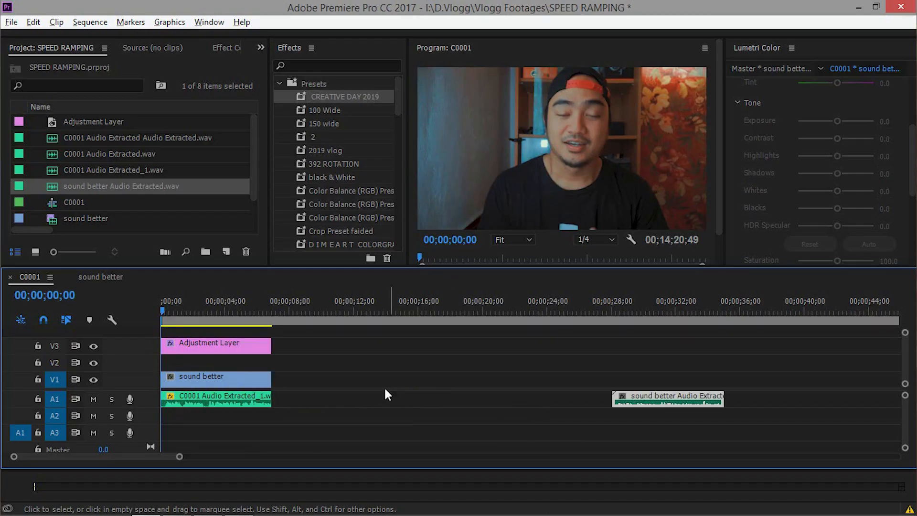
{"action": "key", "text": "space"}
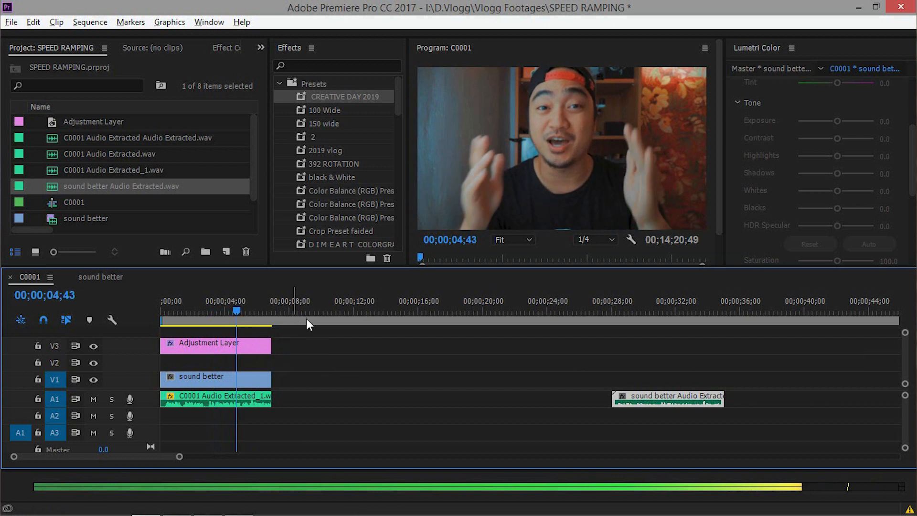
{"action": "key", "text": "minus"}
{"action": "key", "text": "equal"}
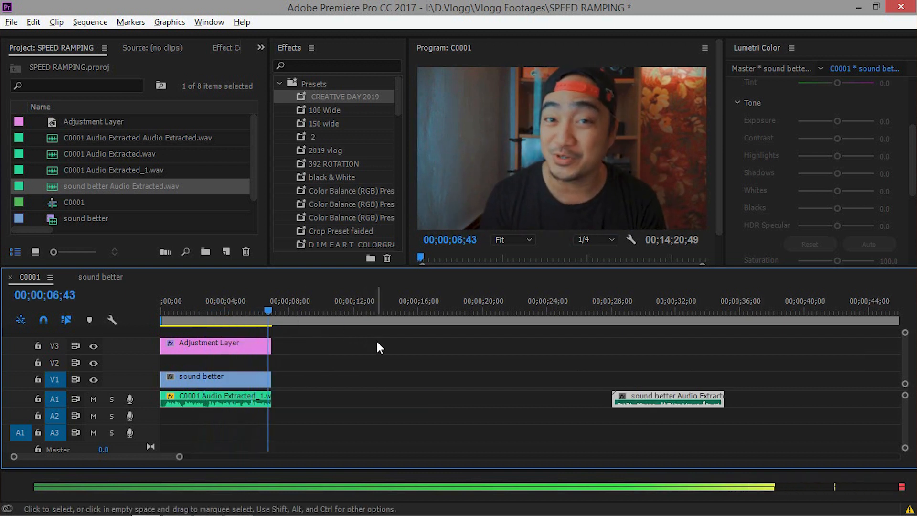